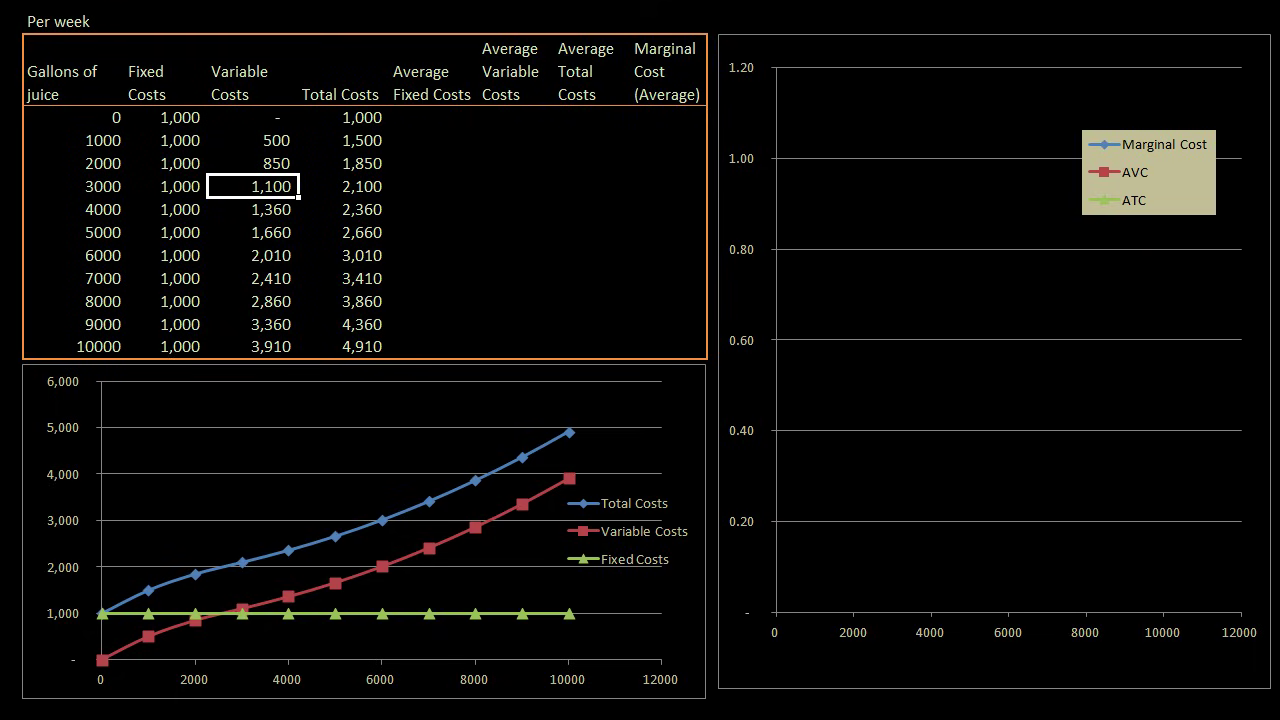
Step: Review the Gallons, Fixed Costs, Variable Costs and Total Costs values in the table
left_click(112, 140)
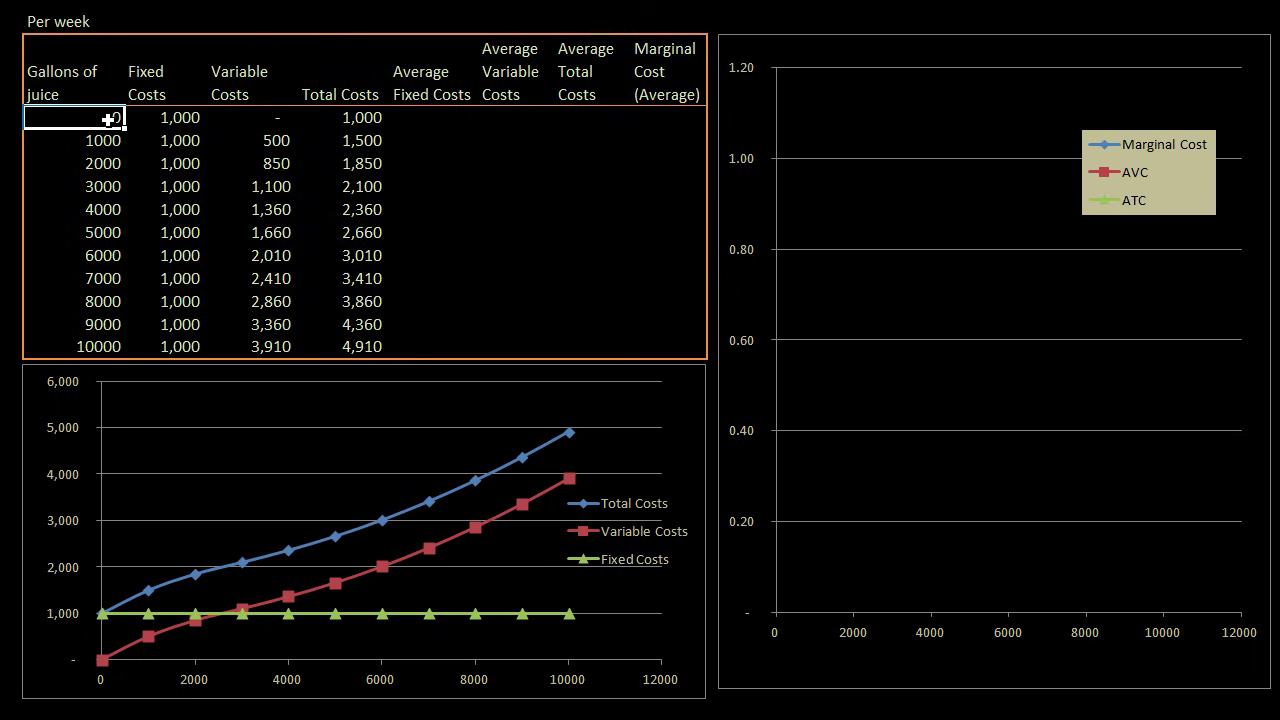
left_click_drag(106, 117, 94, 348)
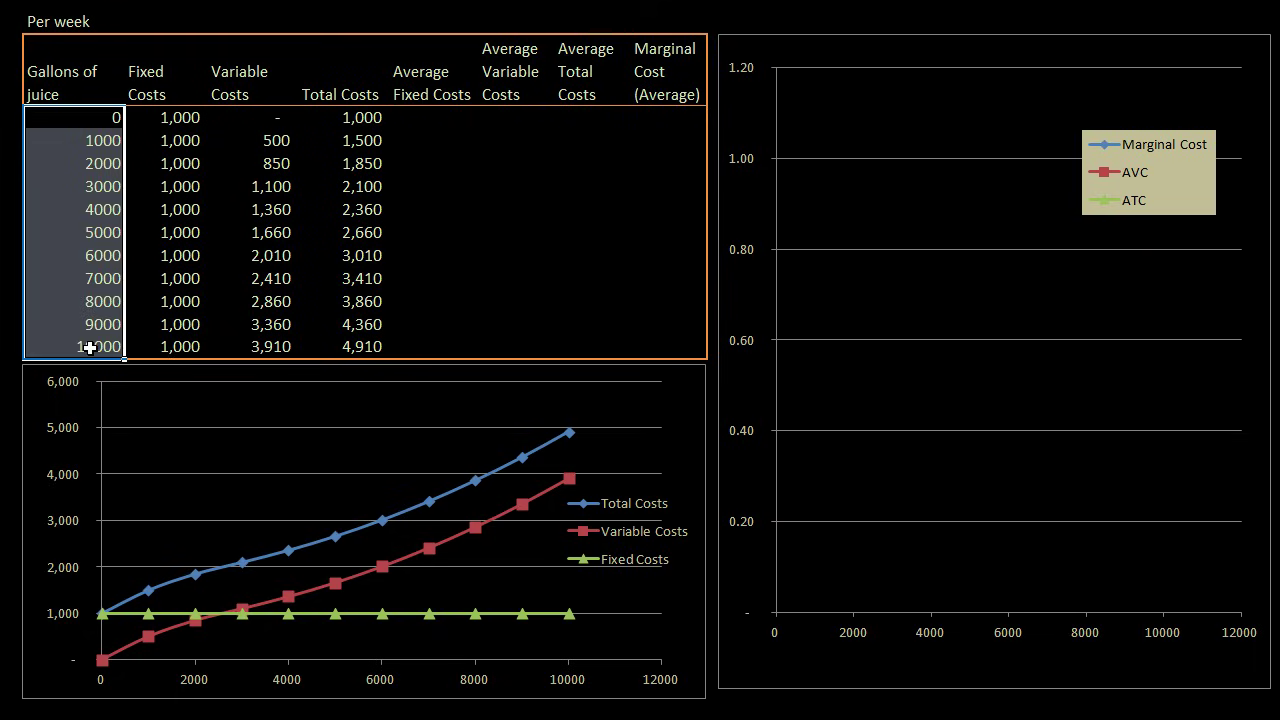
left_click(50, 16)
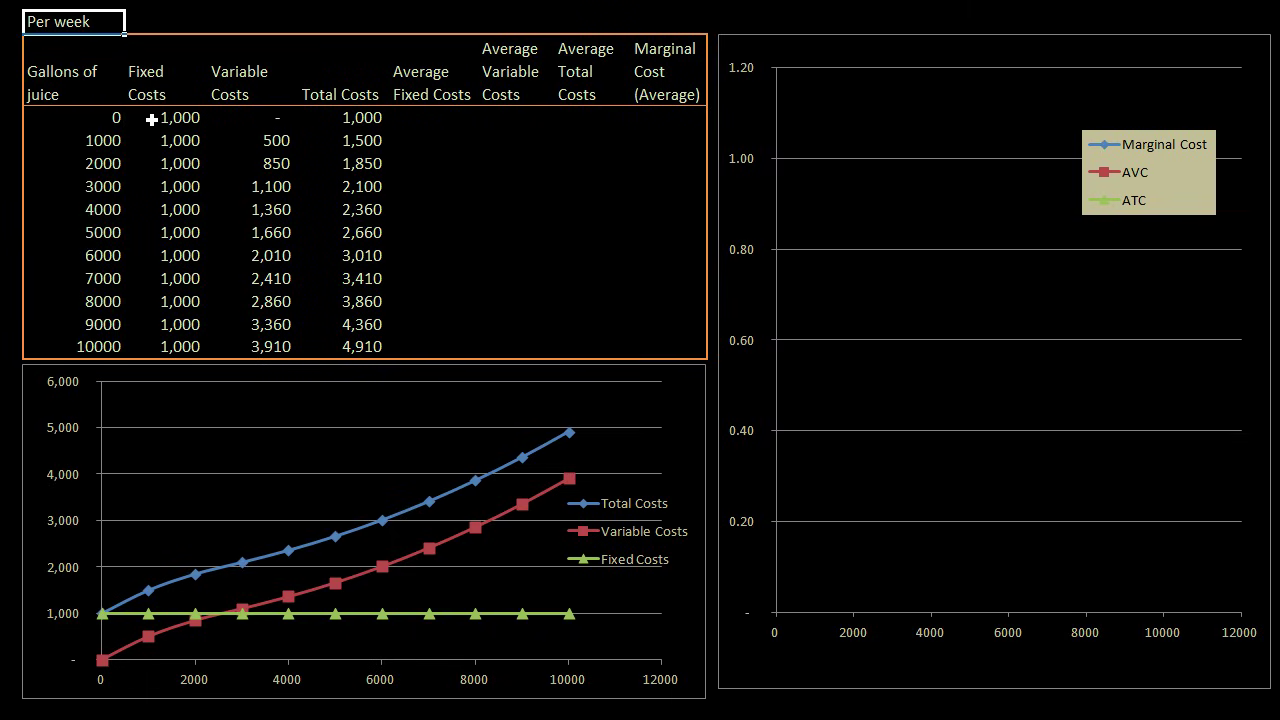
left_click_drag(153, 118, 152, 348)
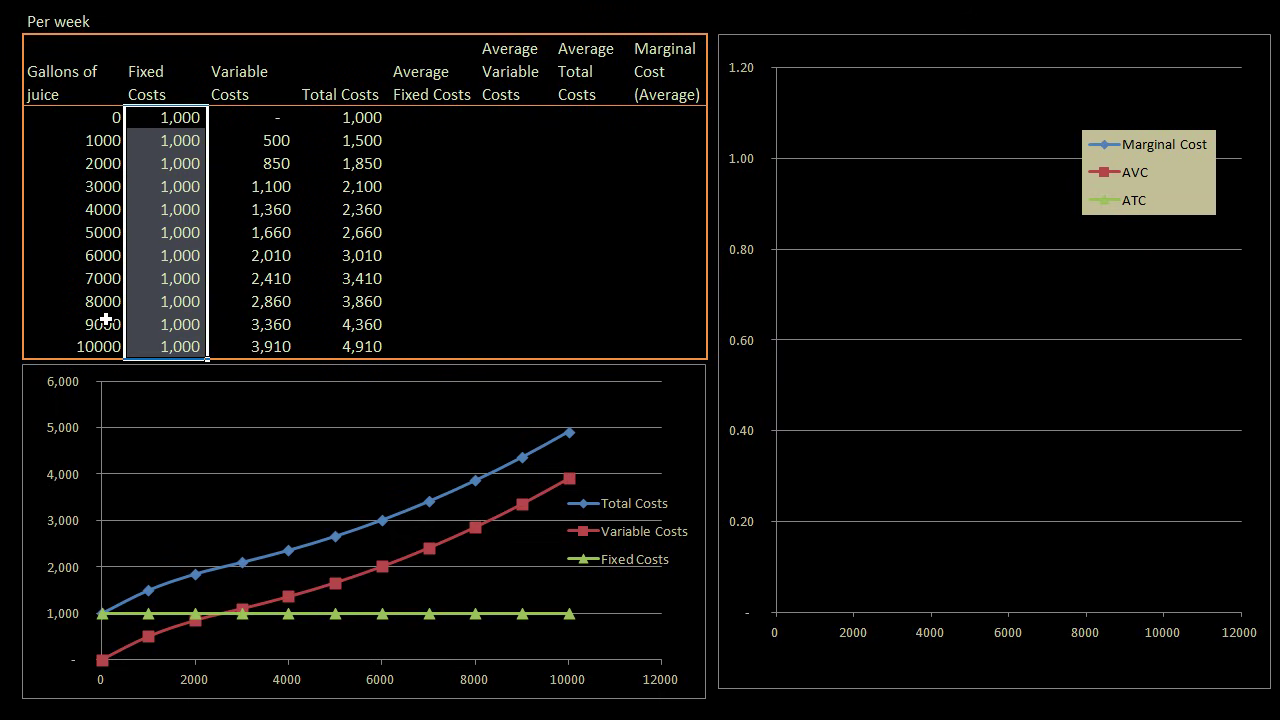
left_click(270, 124)
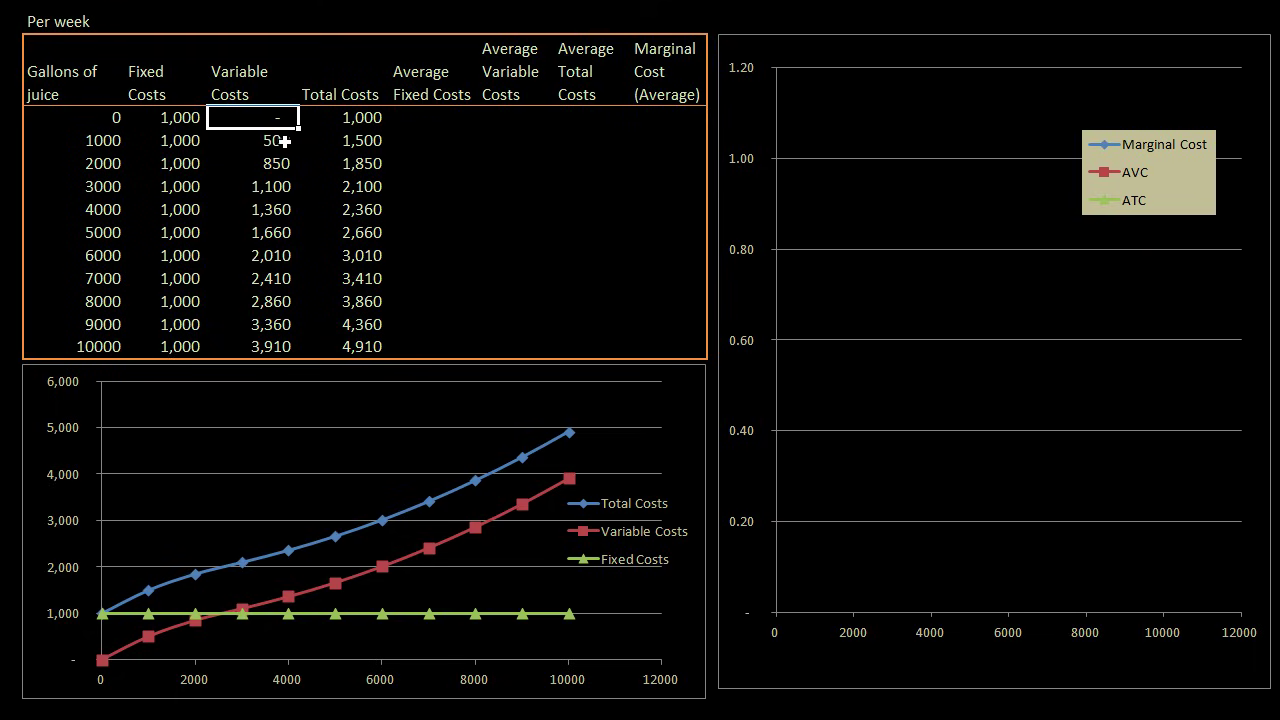
left_click(289, 144)
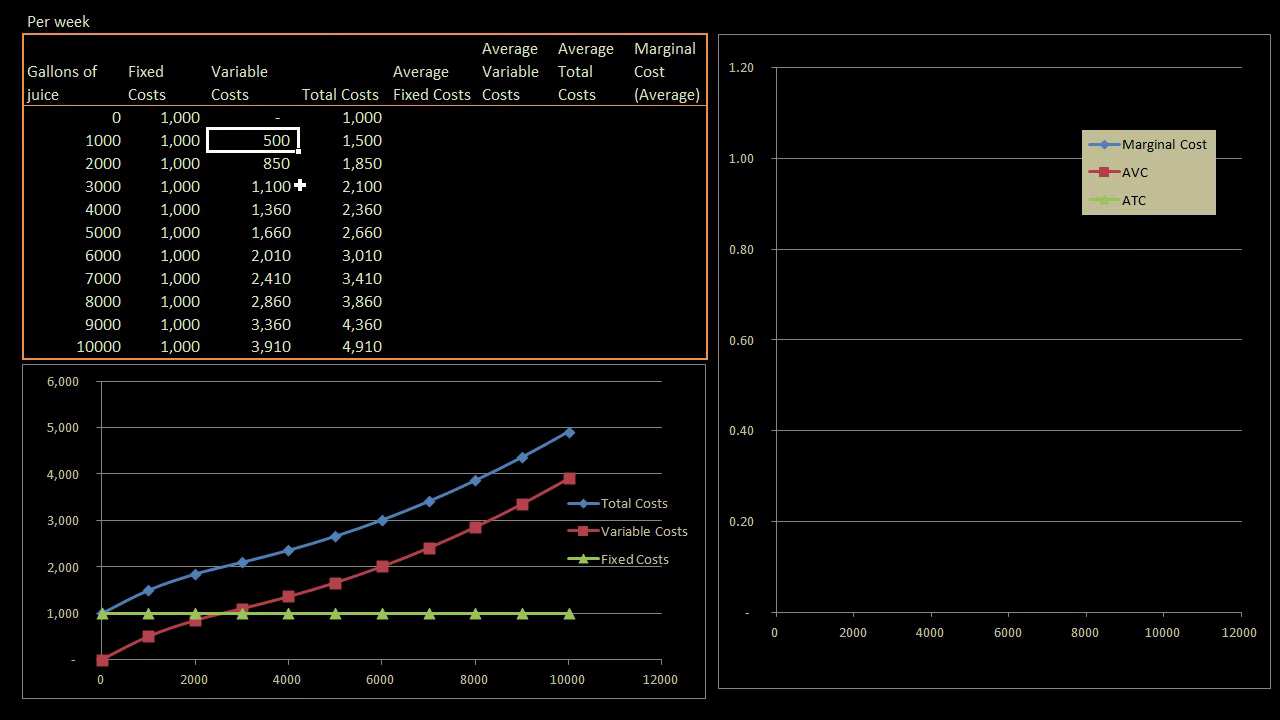
left_click(280, 166)
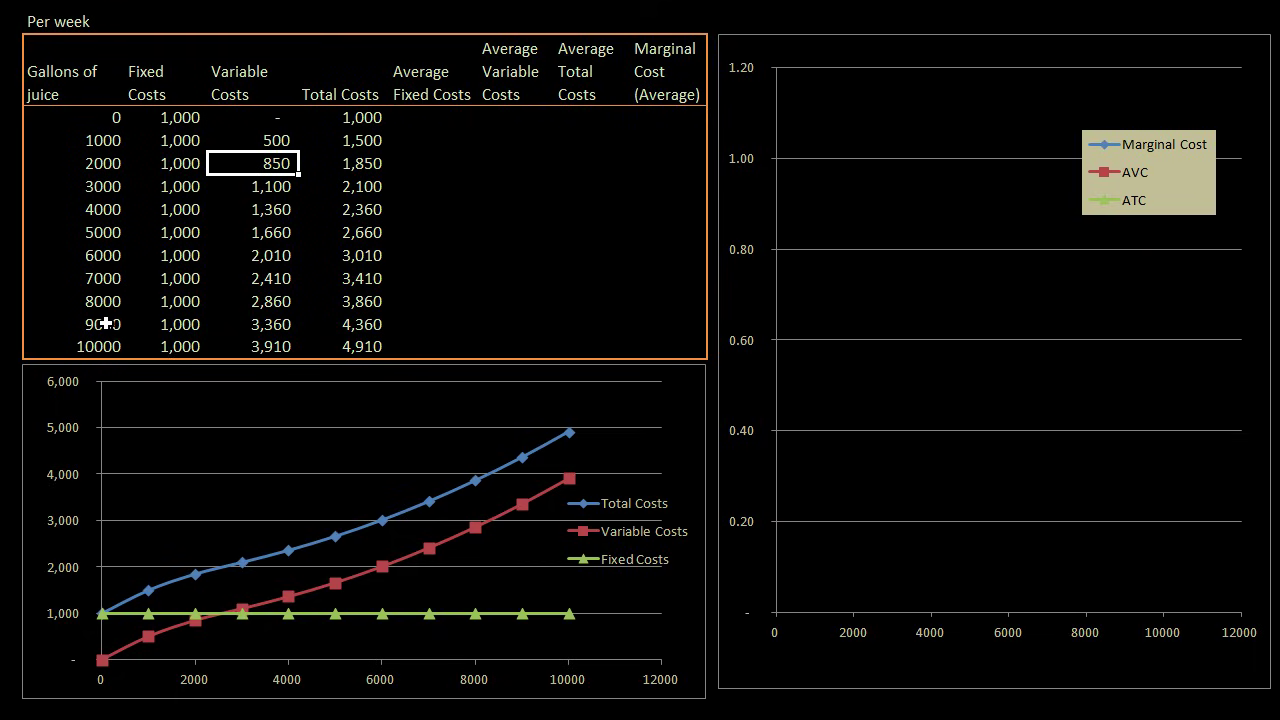
left_click(369, 327)
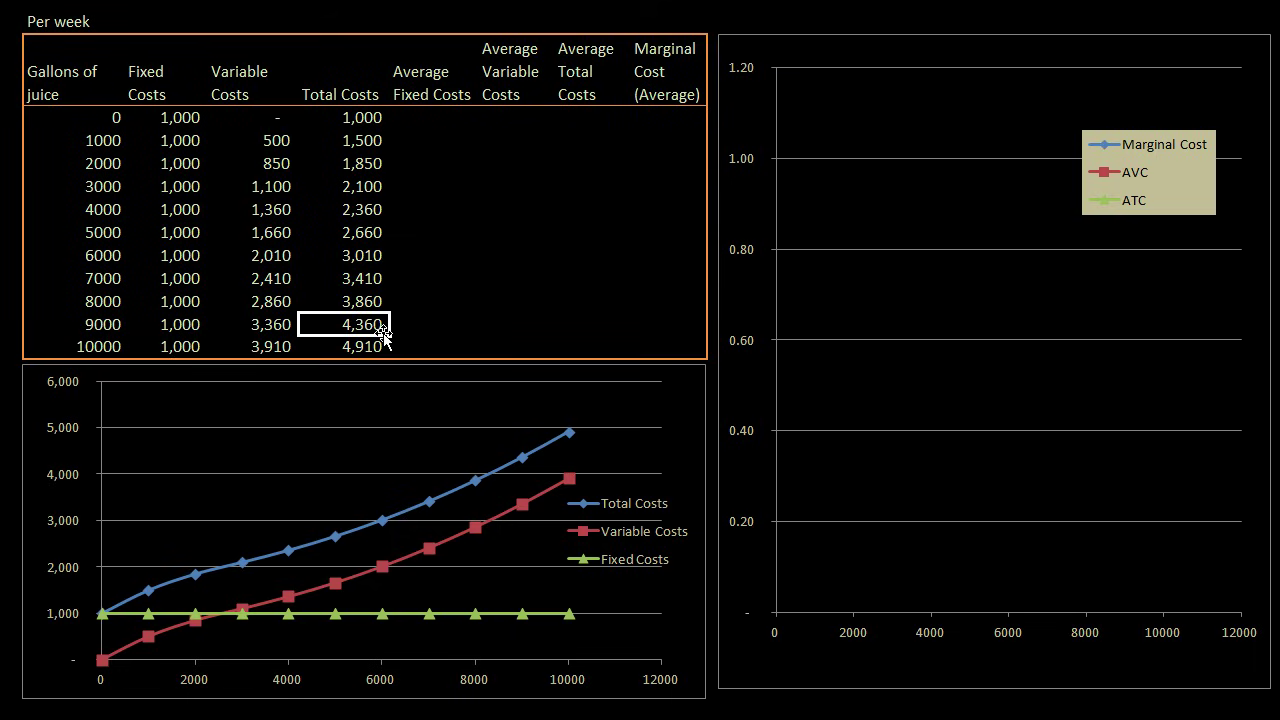
Step: Enter the 1000-gallon Average Fixed Cost as the 1,000 fixed cost divided by 1000 gallons, giving 1.00
left_click(429, 121)
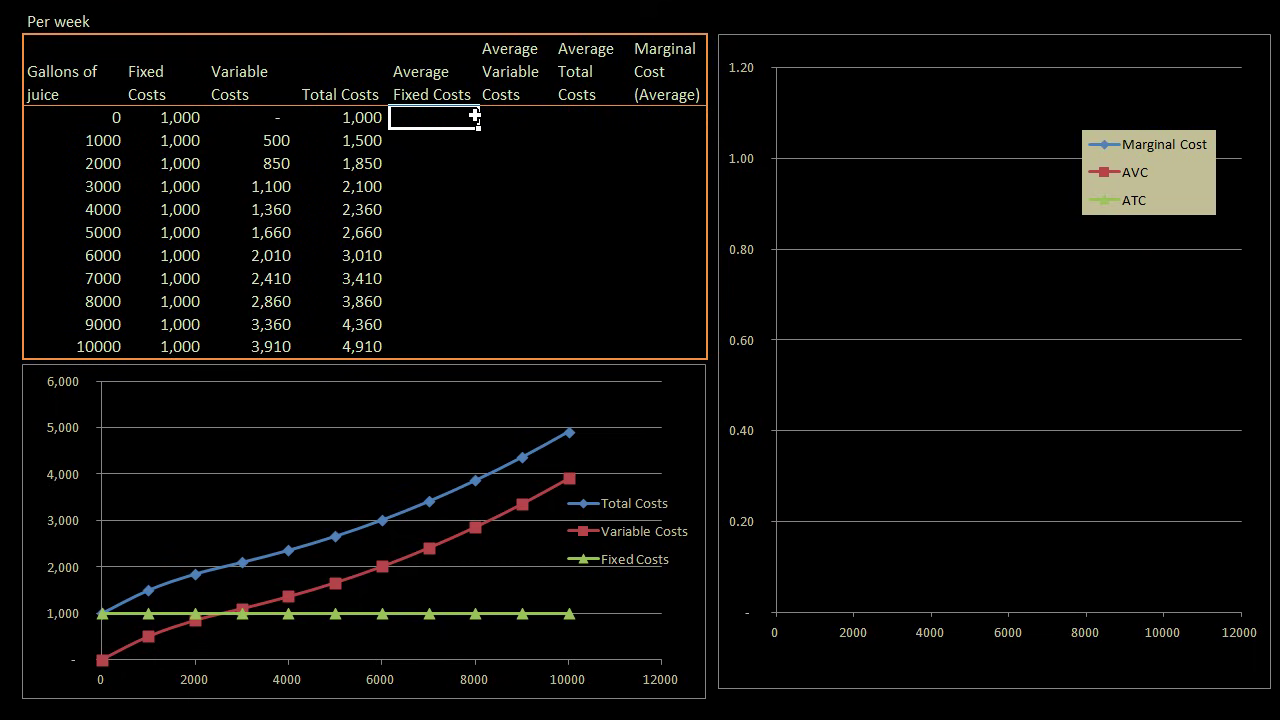
key("Return")
type("=")
key("Left")
key("Left")
key("Left")
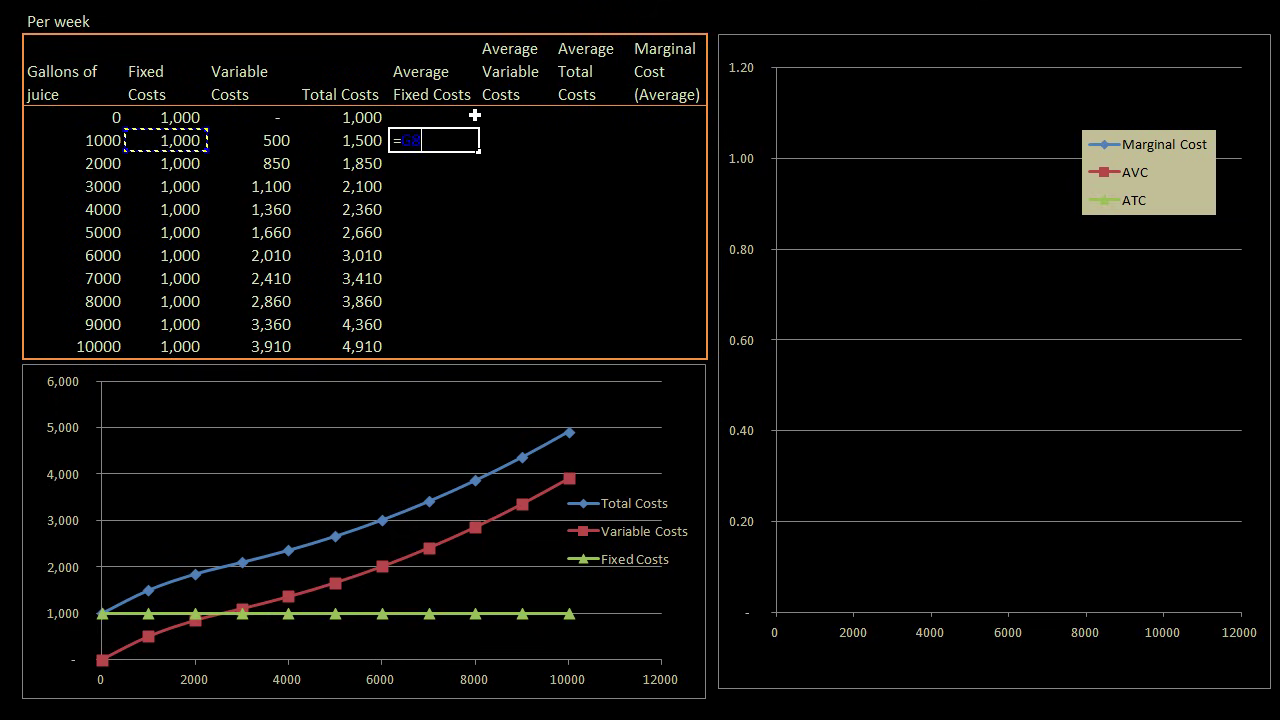
type("/")
key("Left")
key("Left")
key("Left")
key("Left")
key("Return")
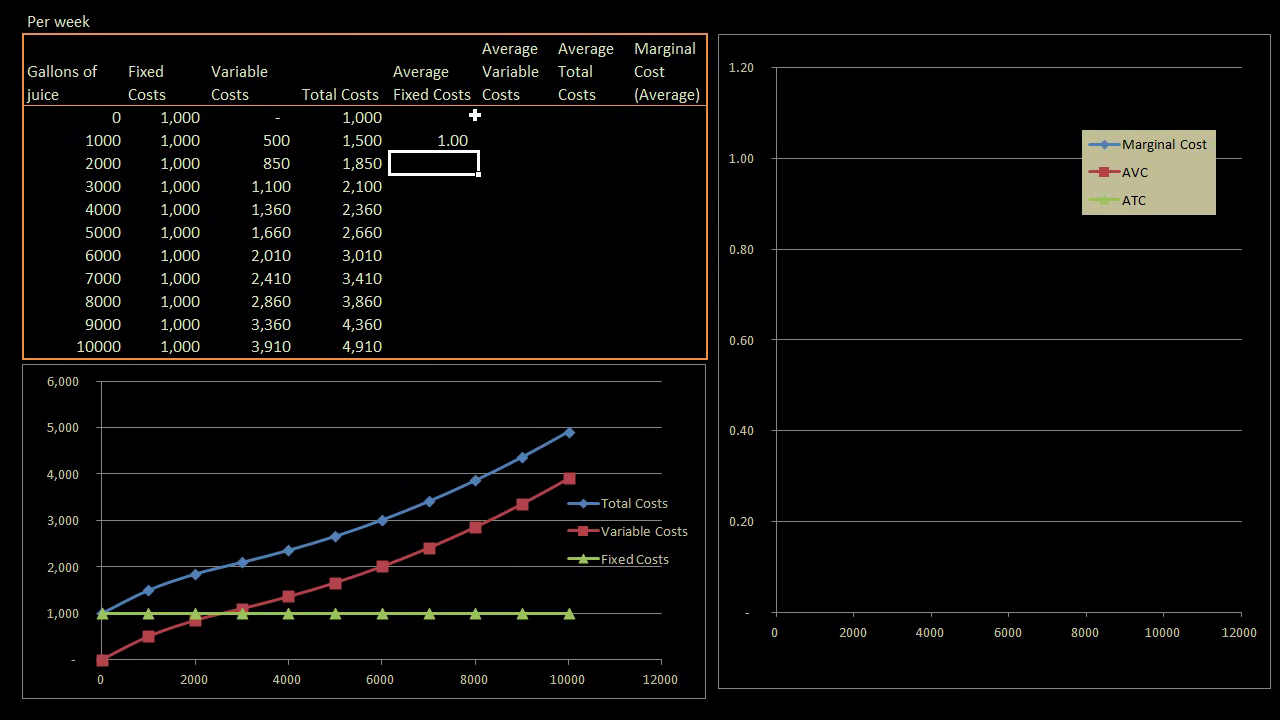
Step: Enter the 1000-gallon Average Variable Cost as the 500 variable cost over 1000 gallons, giving 0.50
key("Up")
key("Right")
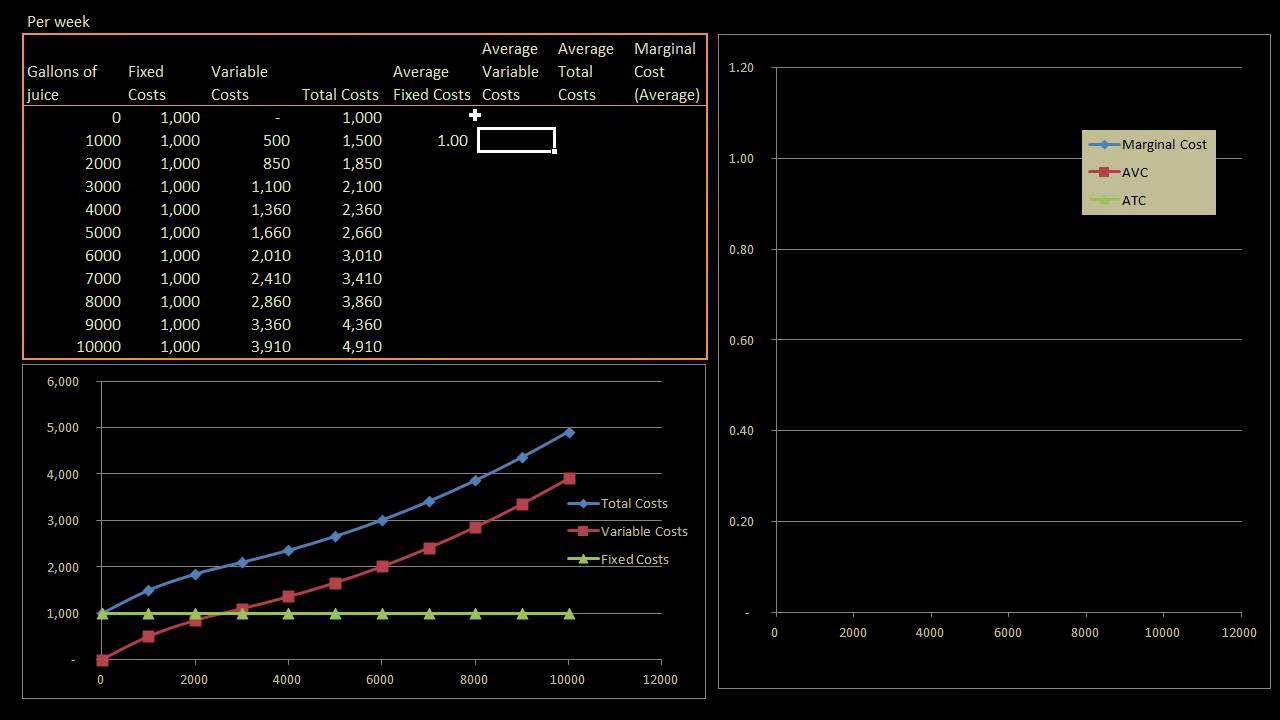
type("=")
key("Left")
key("Left")
key("Left")
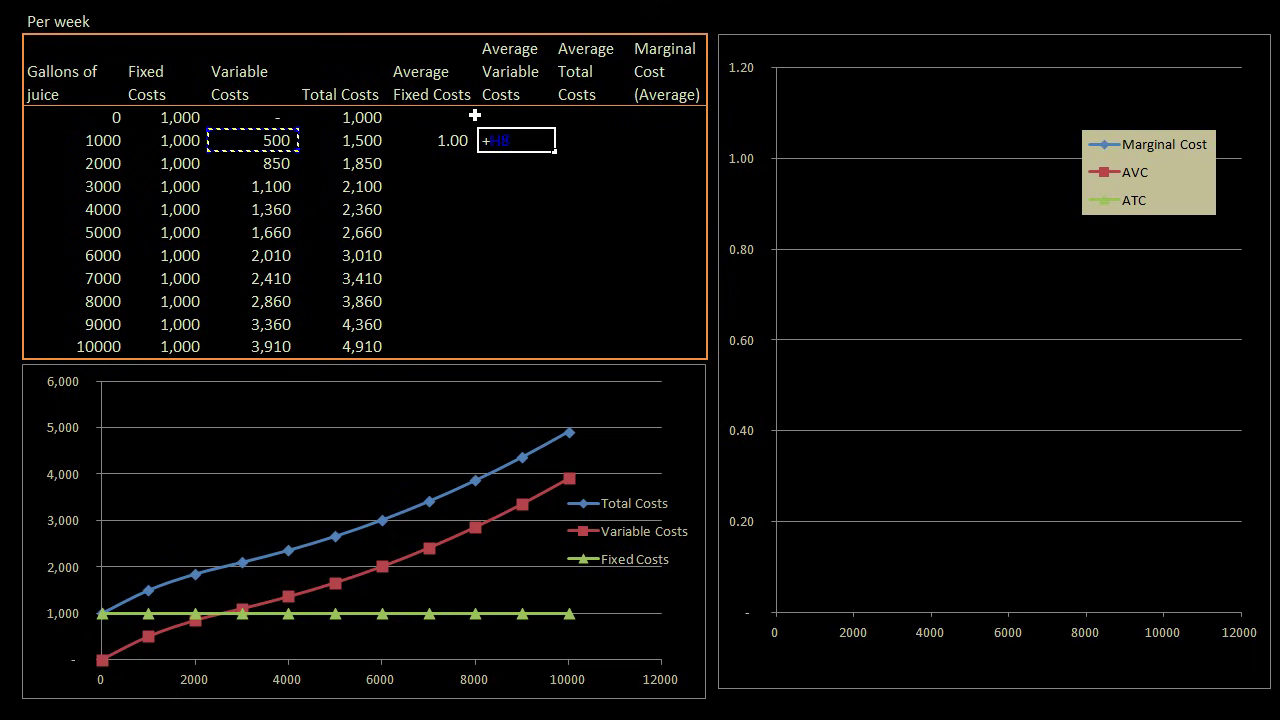
type("/")
key("Left")
key("Left")
key("Left")
key("Left")
key("Left")
key("Return")
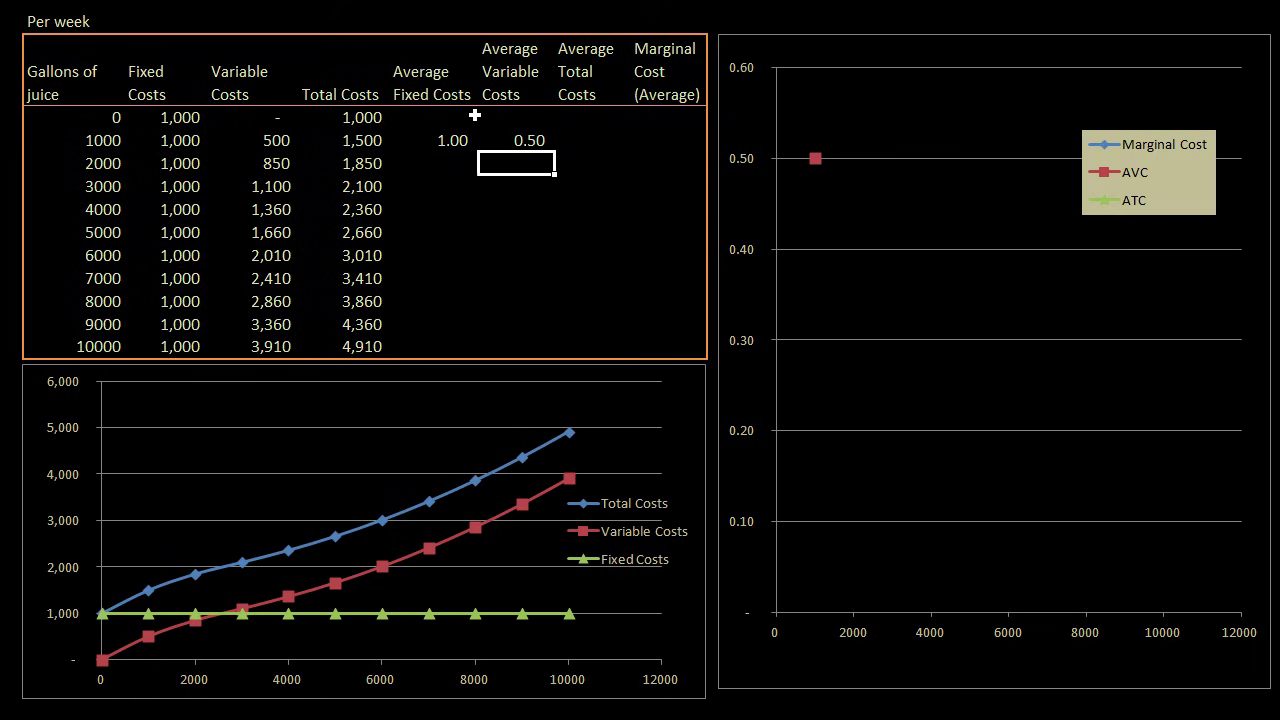
Step: Enter the 1000-gallon Average Total Cost as AVC plus AFC, giving 1.50
key("Up")
key("Right")
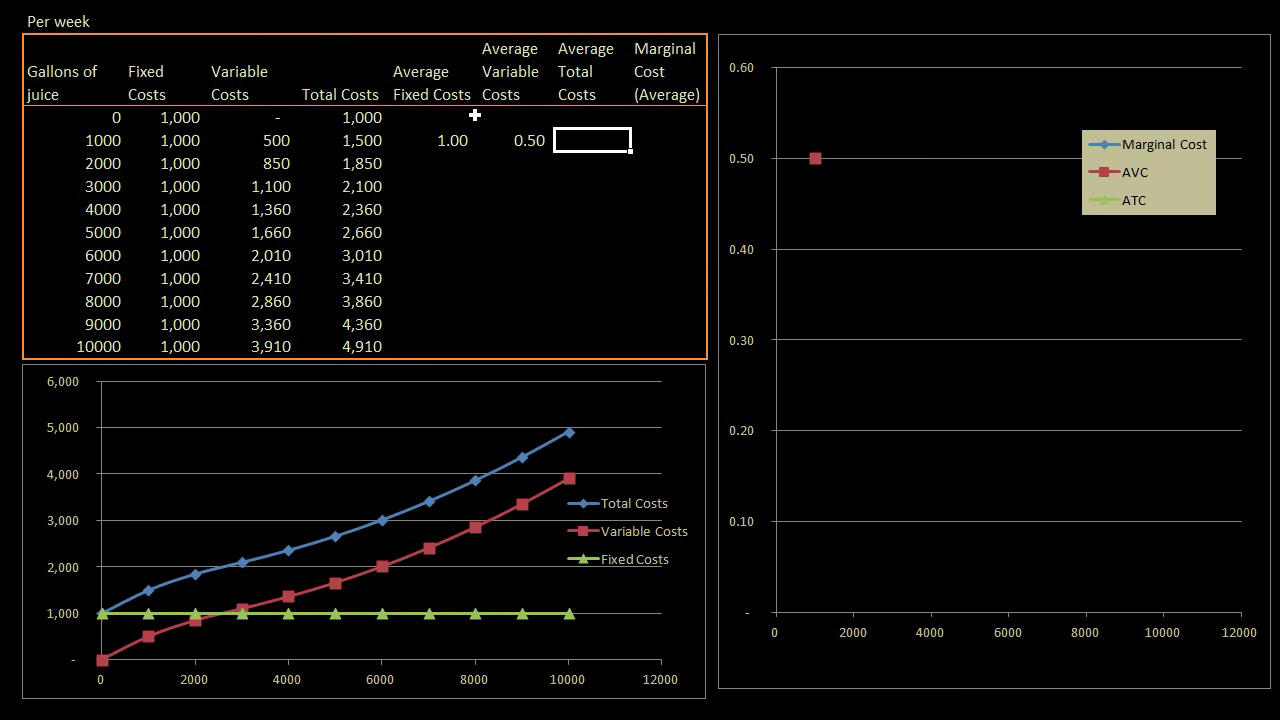
type("+")
key("Left")
type("+")
key("Left")
key("Left")
key("Return")
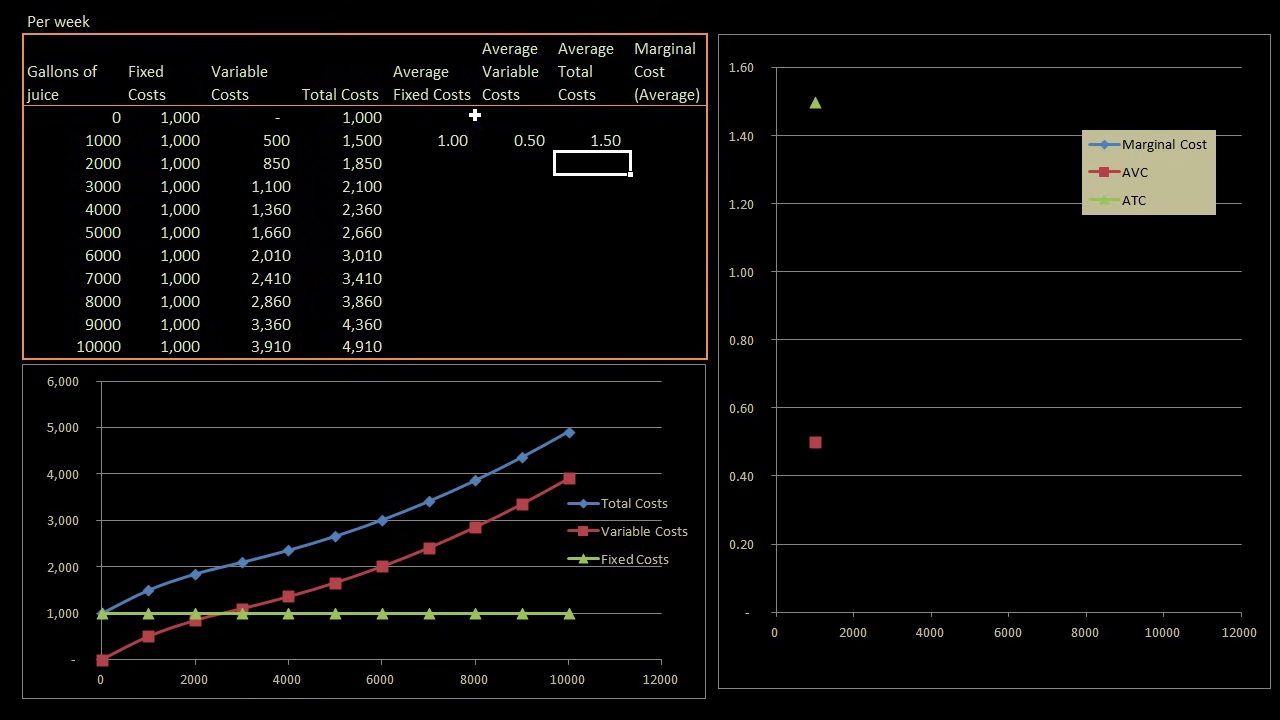
Step: Replace that formula with total costs divided by gallons (=I8/F8), still showing 1.50
key("Up")
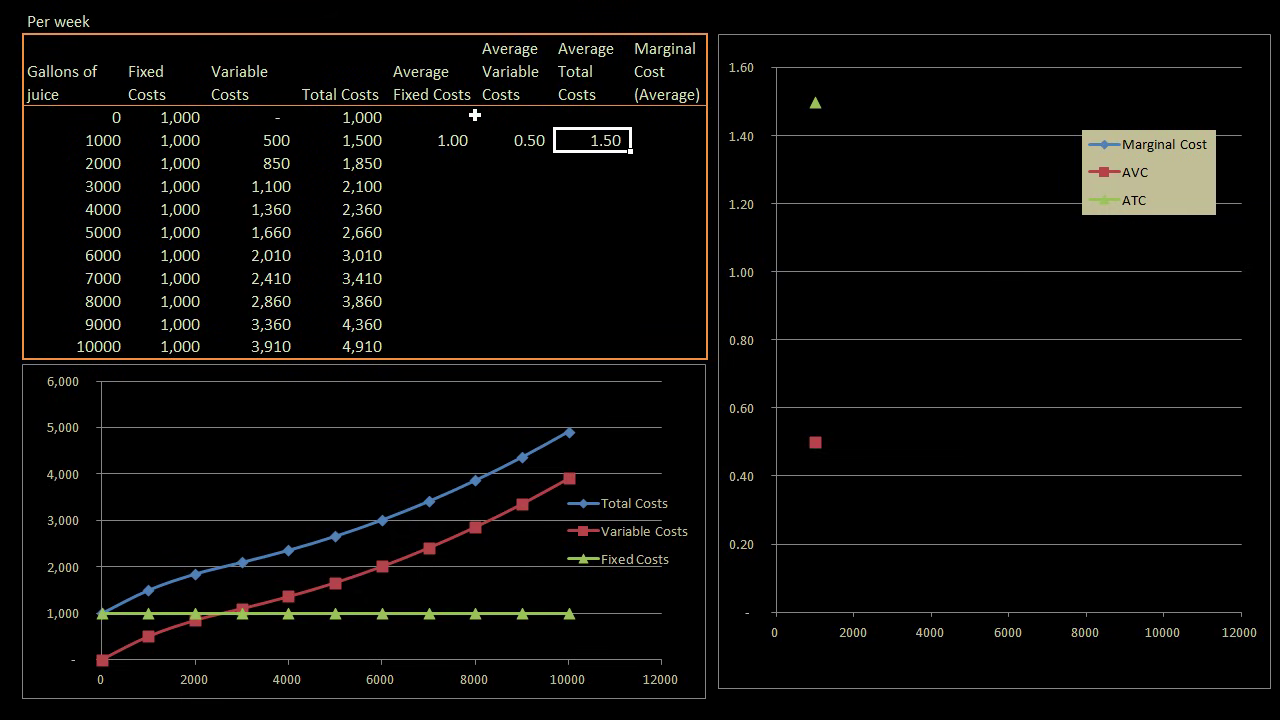
type("=")
key("Left")
key("Left")
key("Left")
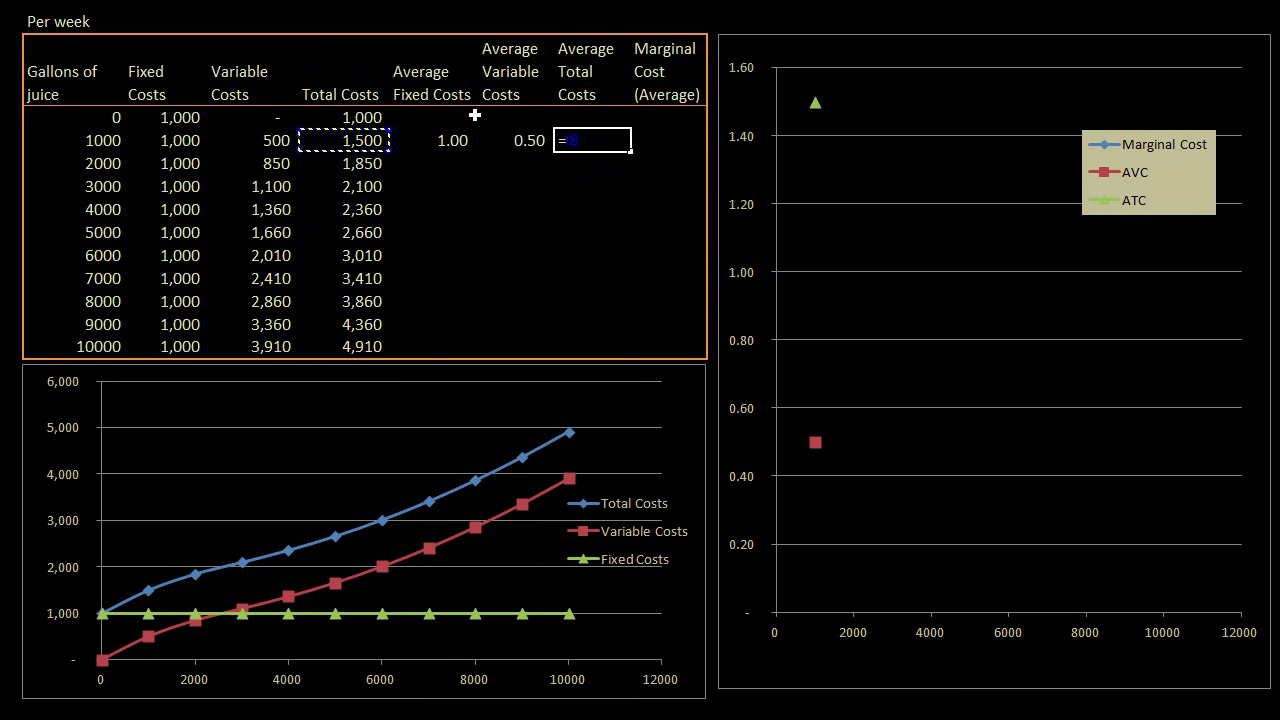
type("/")
key("Left")
key("Left")
key("Left")
key("Left")
key("Left")
key("Left")
key("Return")
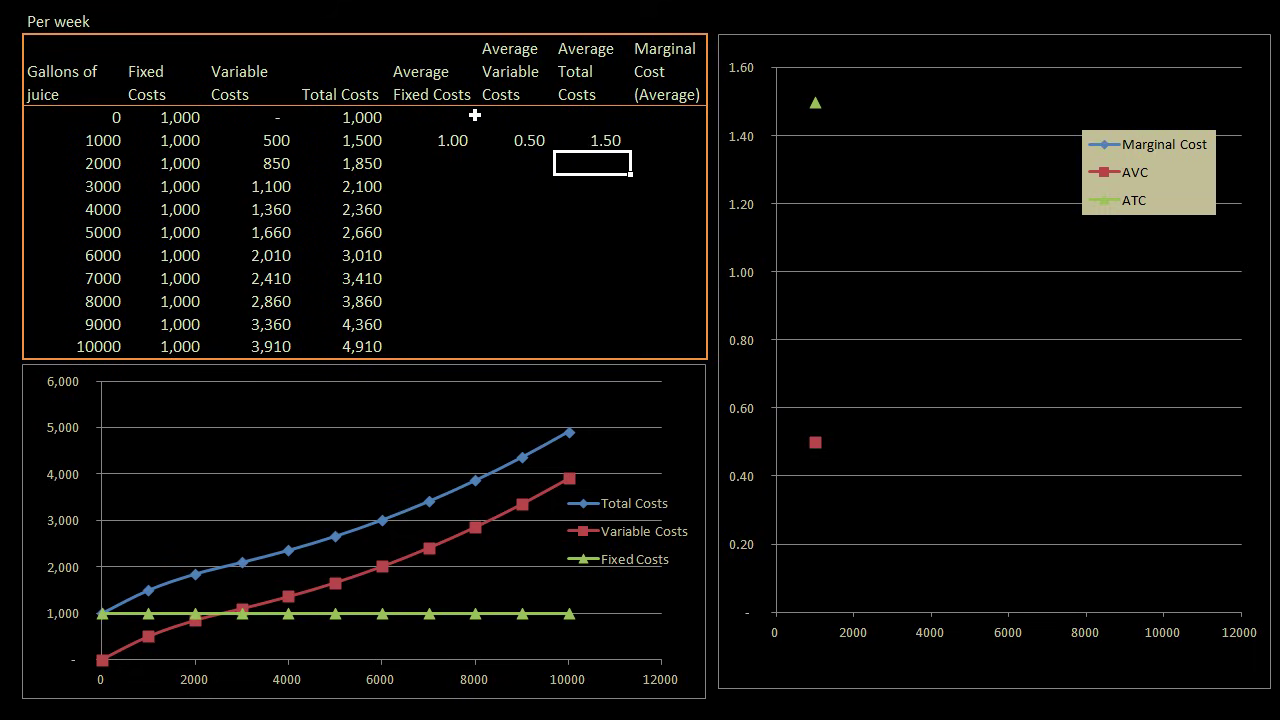
Step: Enter the 1000-gallon Marginal Cost as =(I8-I7)/(F8-F7), giving 0.50
key("Up")
key("Right")
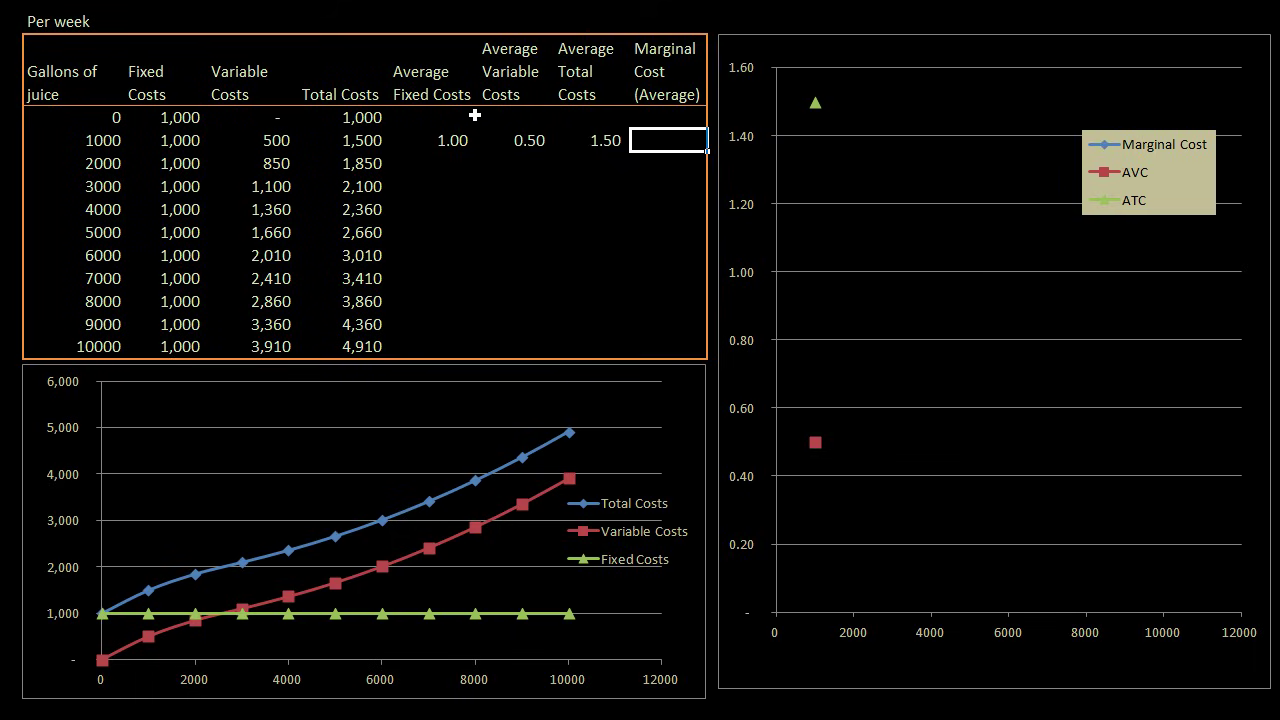
type("=(")
key("Left")
key("Left")
key("Left")
key("Left")
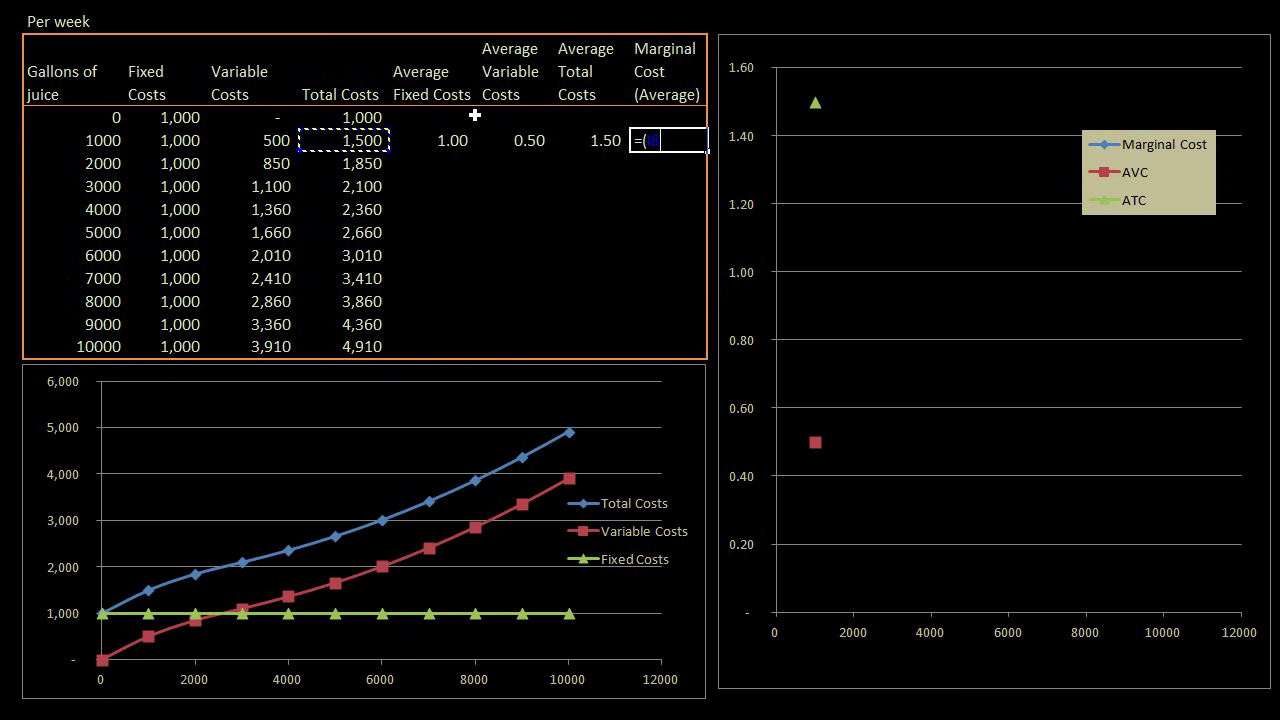
type("-")
key("Up")
key("Left")
key("Left")
key("Left")
key("Left")
type(")/(")
key("Left")
key("Left")
key("Left")
key("Left")
key("Left")
key("Left")
key("Left")
type("-")
key("Up")
key("Left")
key("Left")
key("Left")
key("Left")
key("Left")
key("Left")
key("Left")
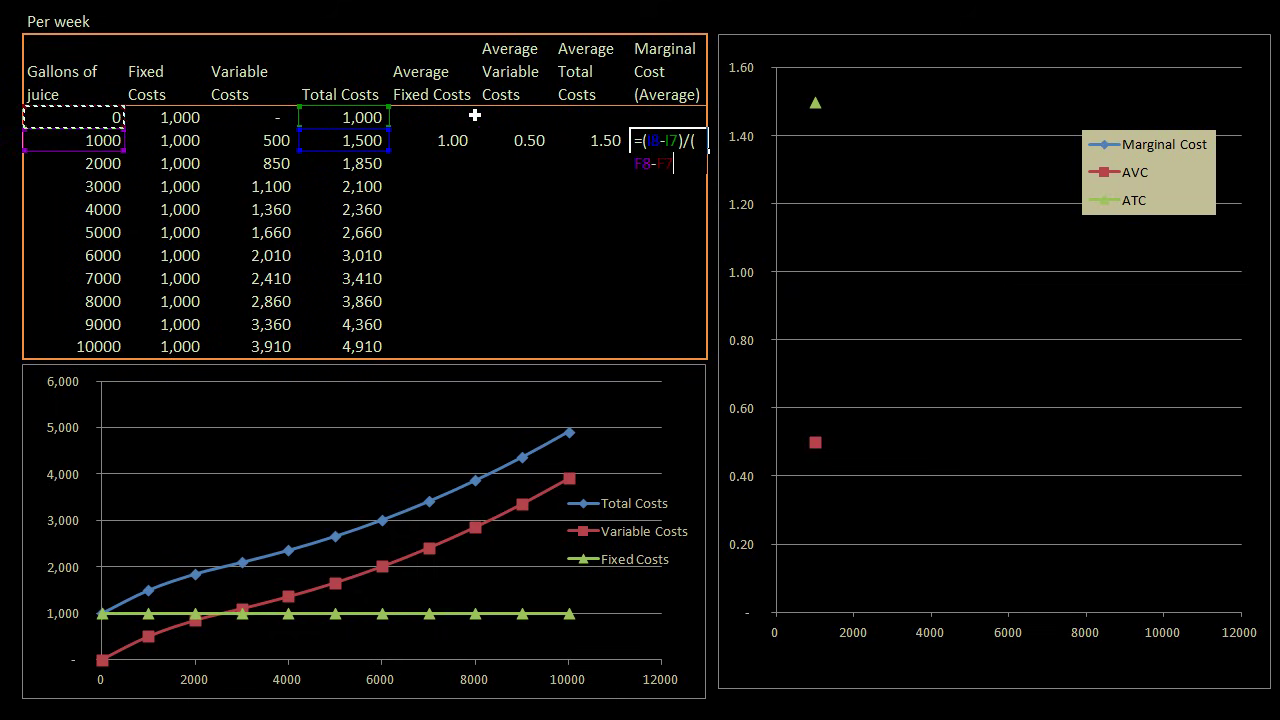
type(")")
key("Return")
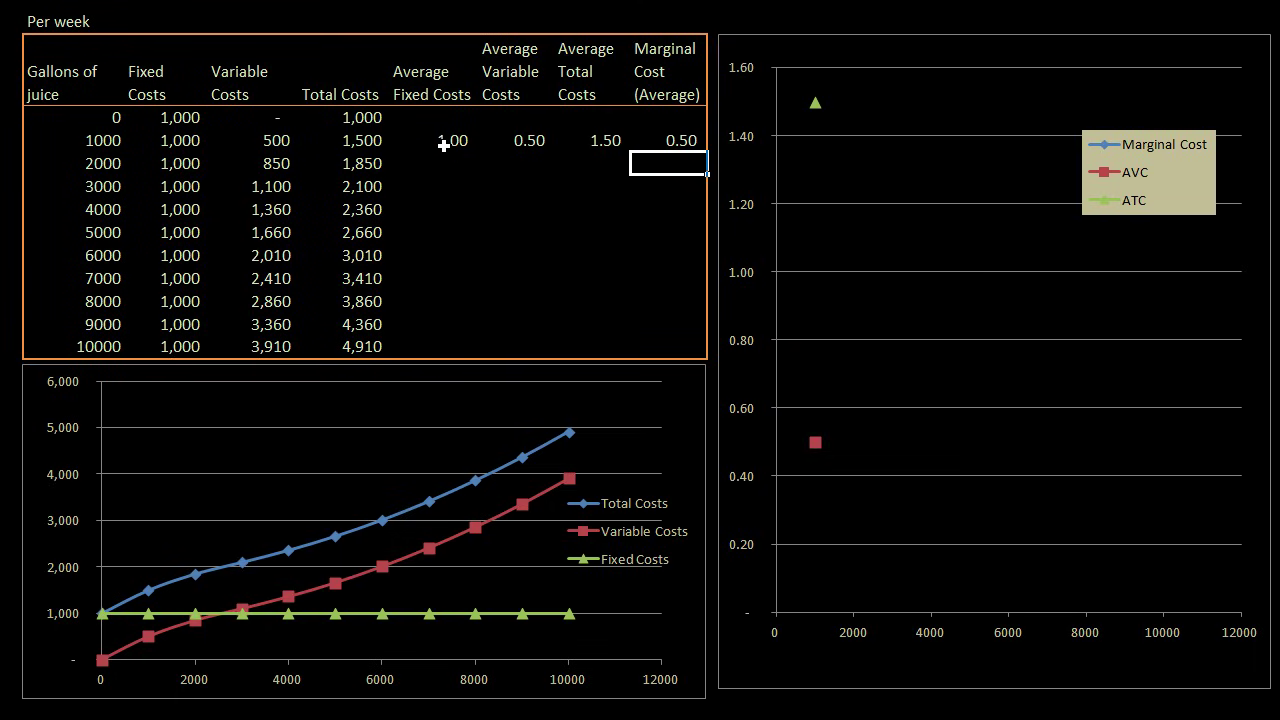
Step: Copy the four 1000-row cost formulas down to 10000 gallons using Fill Without Formatting
left_click_drag(446, 146, 650, 148)
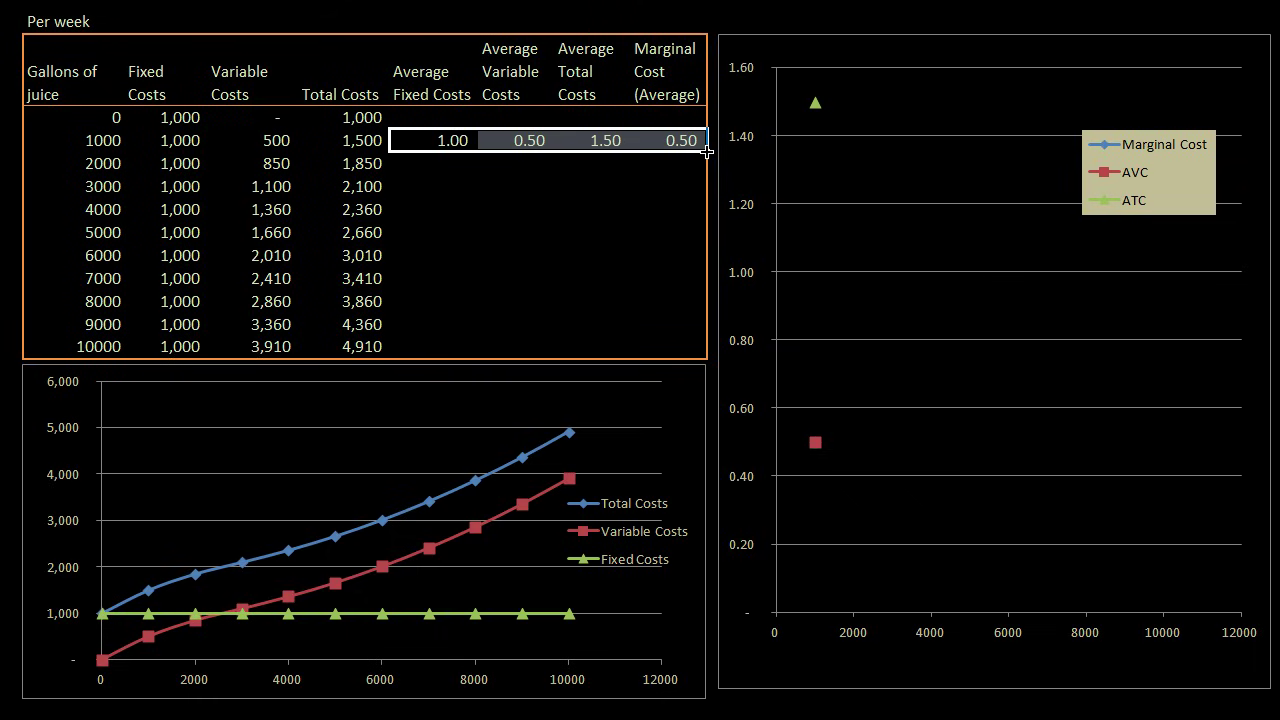
mouse_move(710, 150)
left_mouse_down()
mouse_move(694, 183)
mouse_move(683, 355)
left_mouse_up()
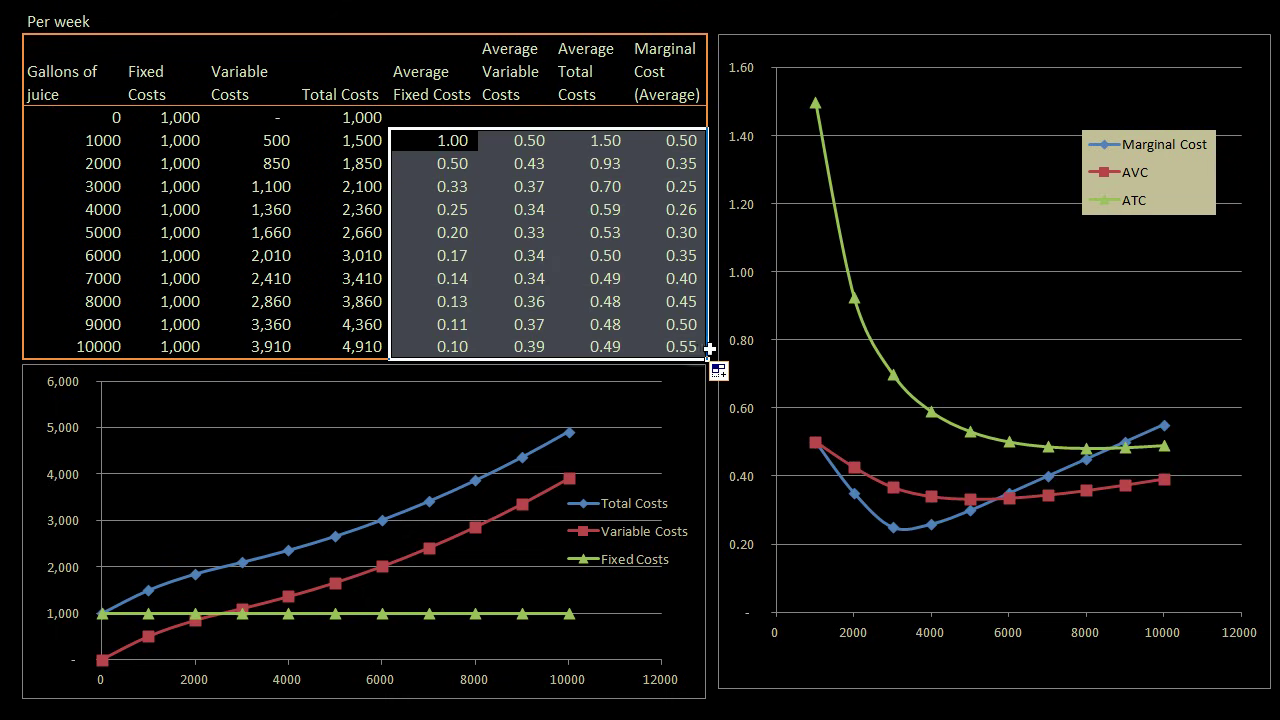
left_click(724, 372)
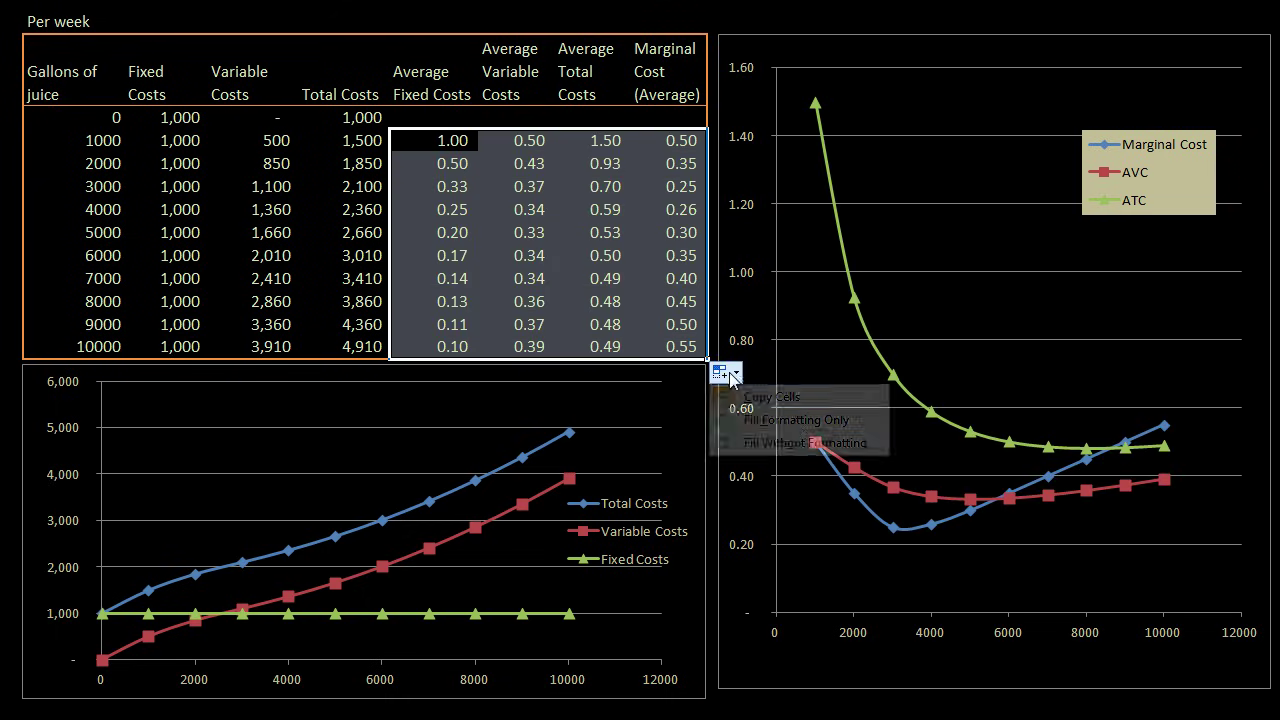
left_click(790, 443)
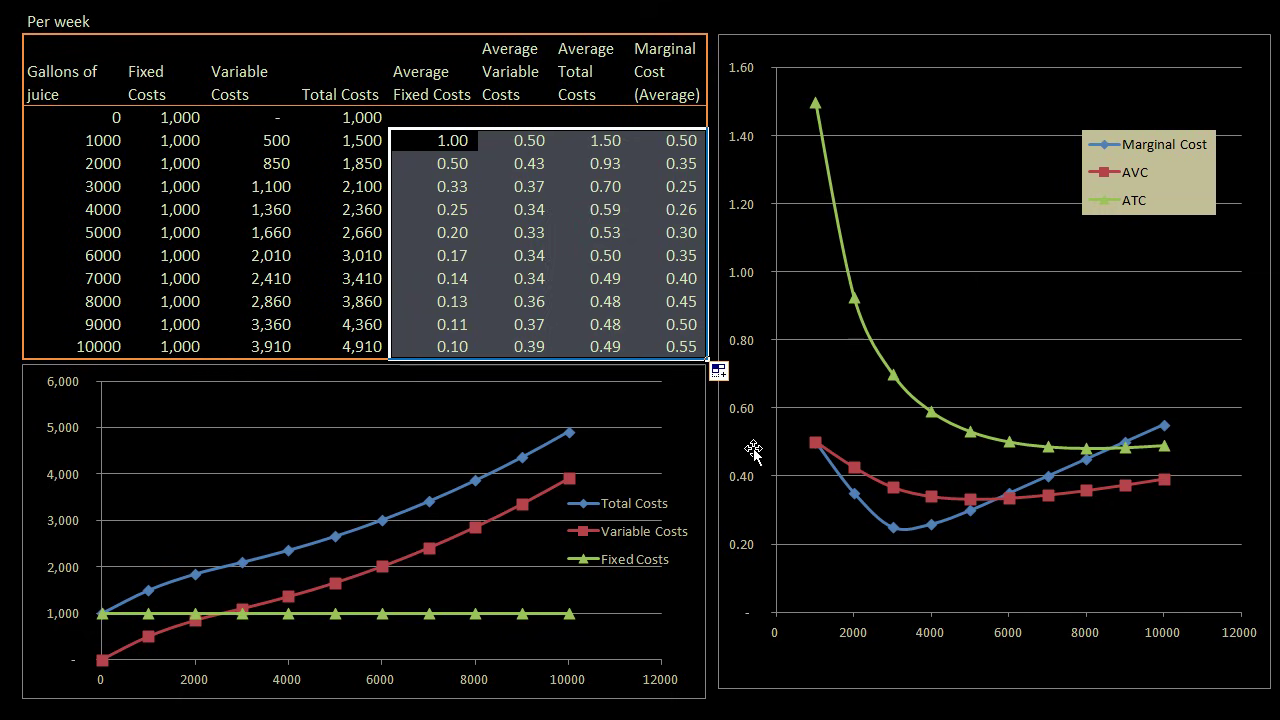
left_click(748, 708)
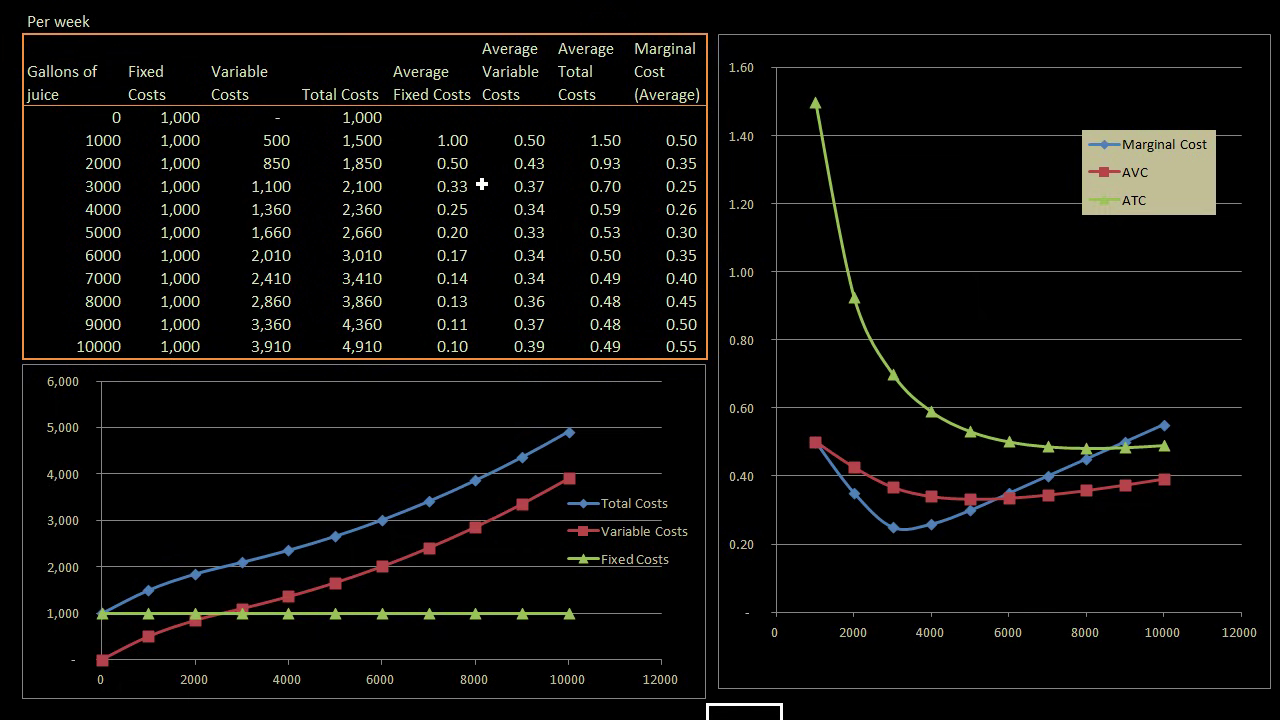
Step: Select the 0.37 average variable cost cell in the 3000-gallon row
left_click(518, 192)
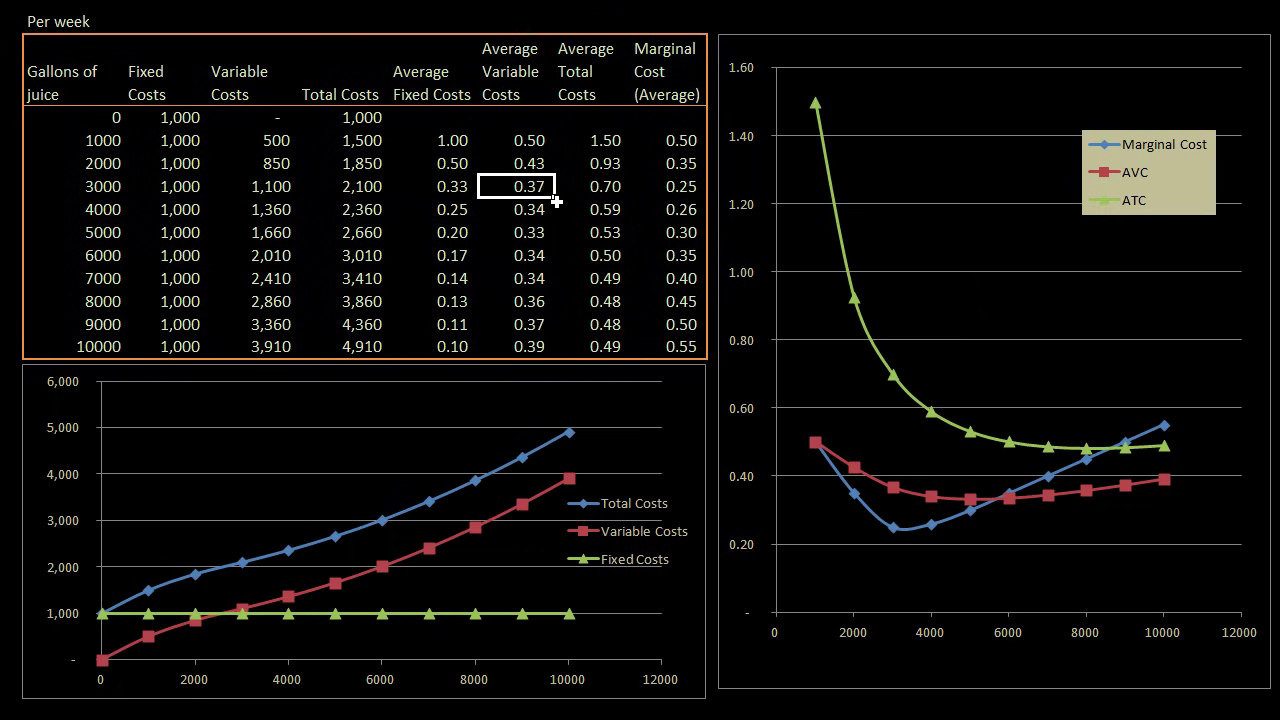